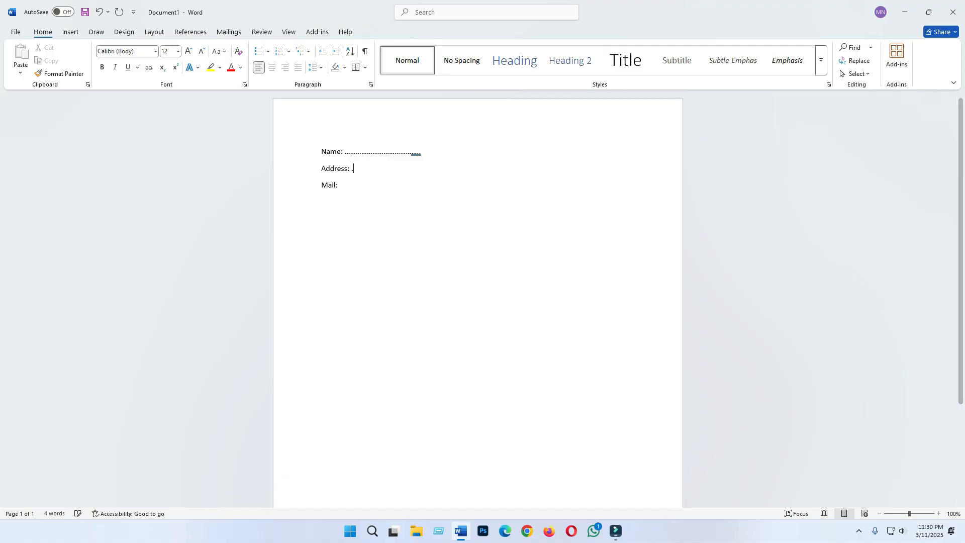
Try to fill the blanks after Address and Mail with manually entered rows of dots and dashes
text(............................)
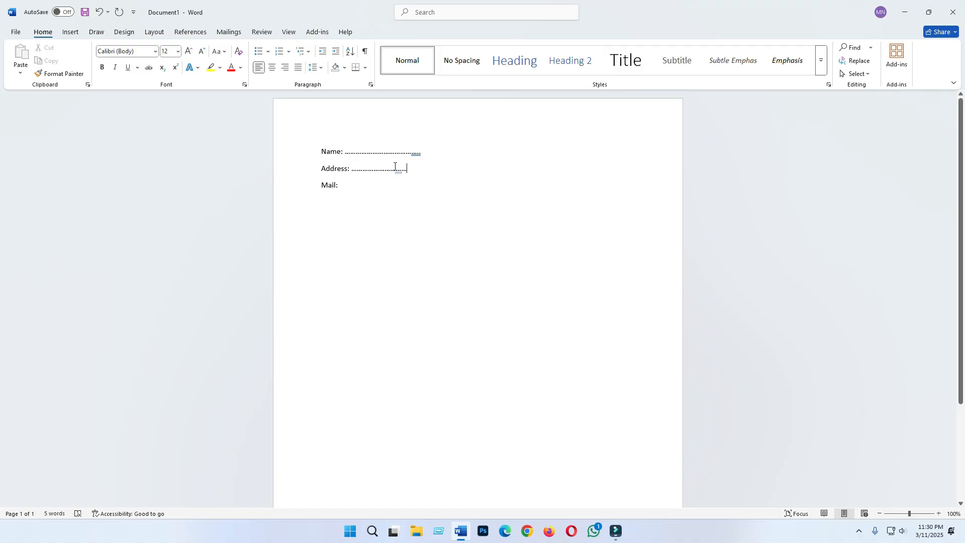
key(ctrl+z)
text(.....)
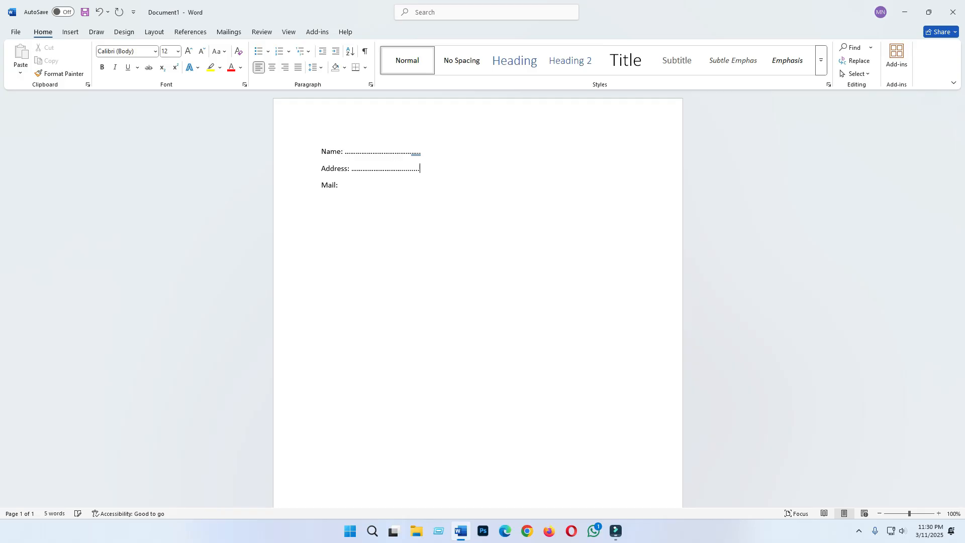
text(.)
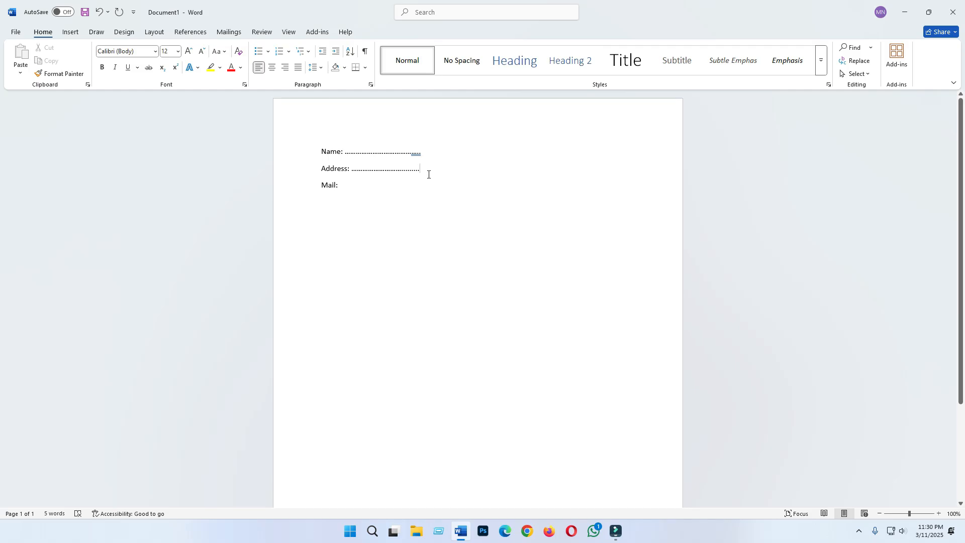
click(340, 185)
text(----------------------------)
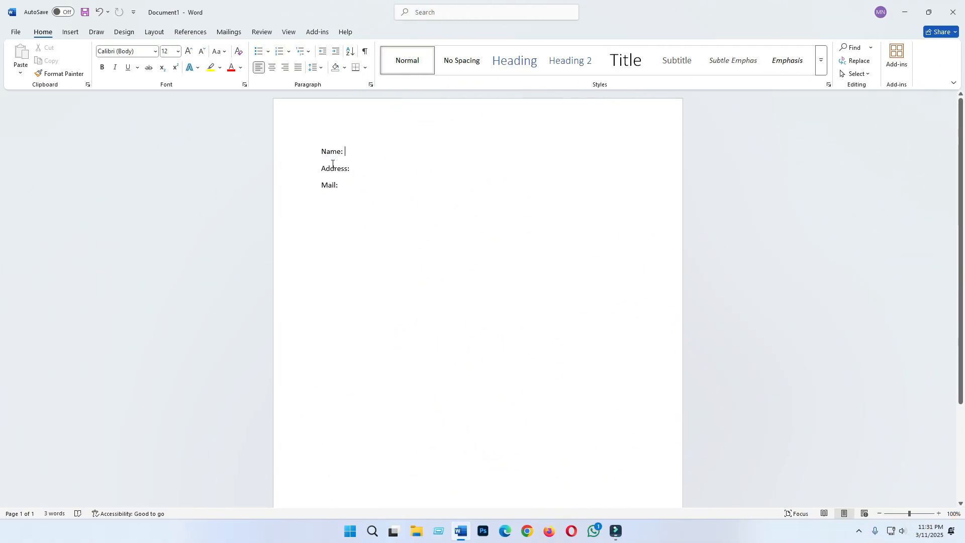
Open the tab stop settings for the Name, Address and Mail lines together
drag(321, 150, 345, 191)
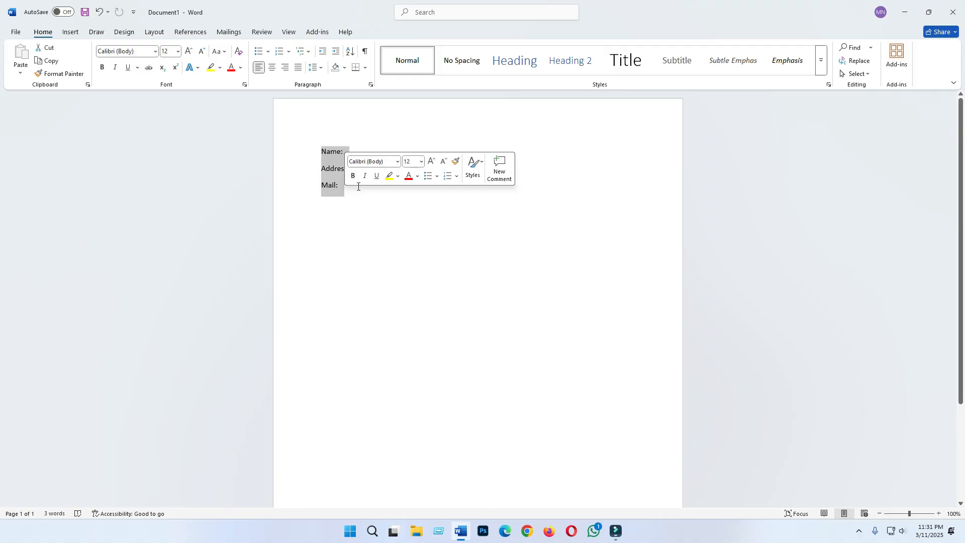
click(371, 86)
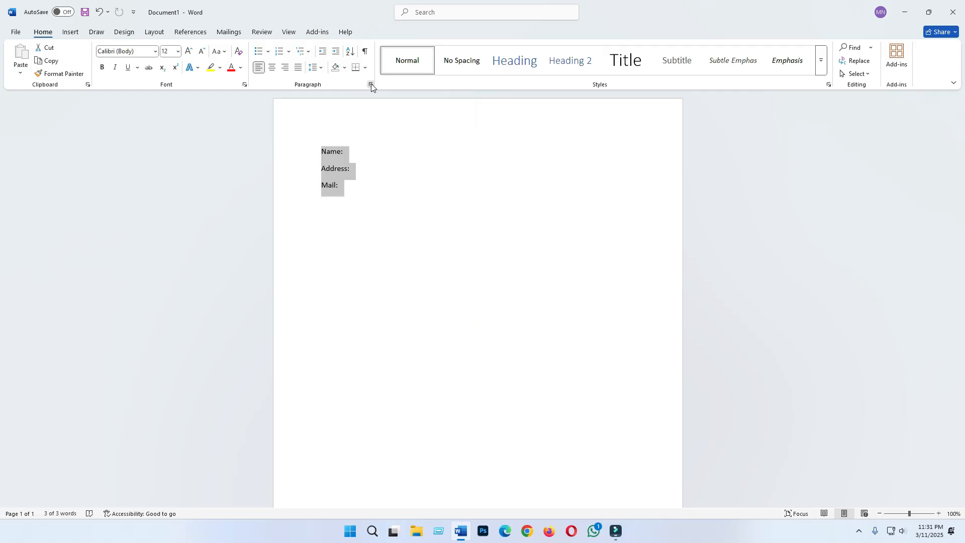
click(574, 123)
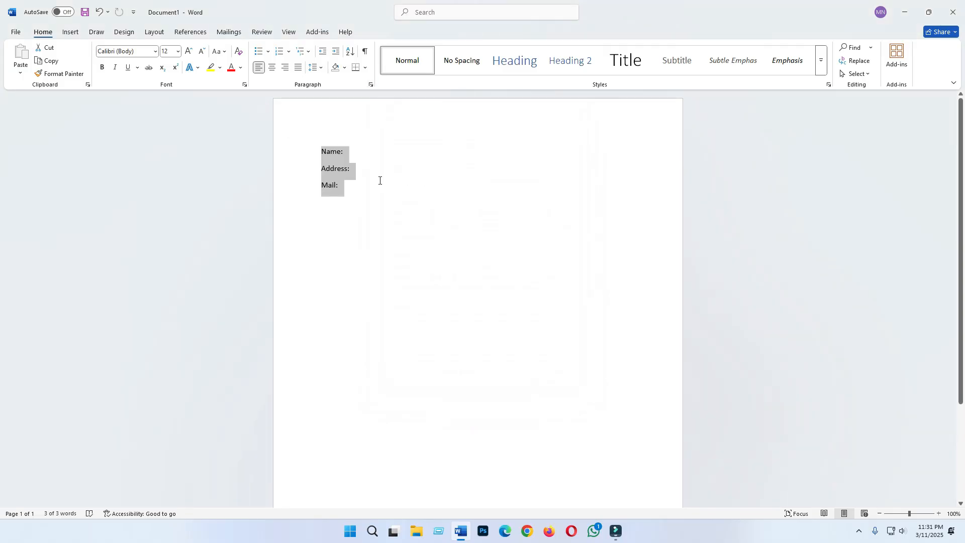
right_click(330, 166)
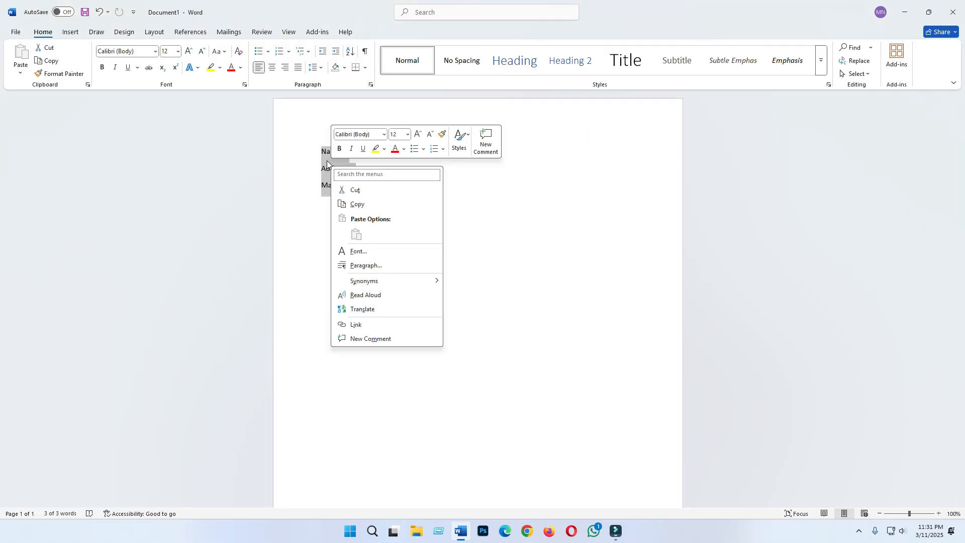
click(372, 265)
drag(462, 130, 451, 106)
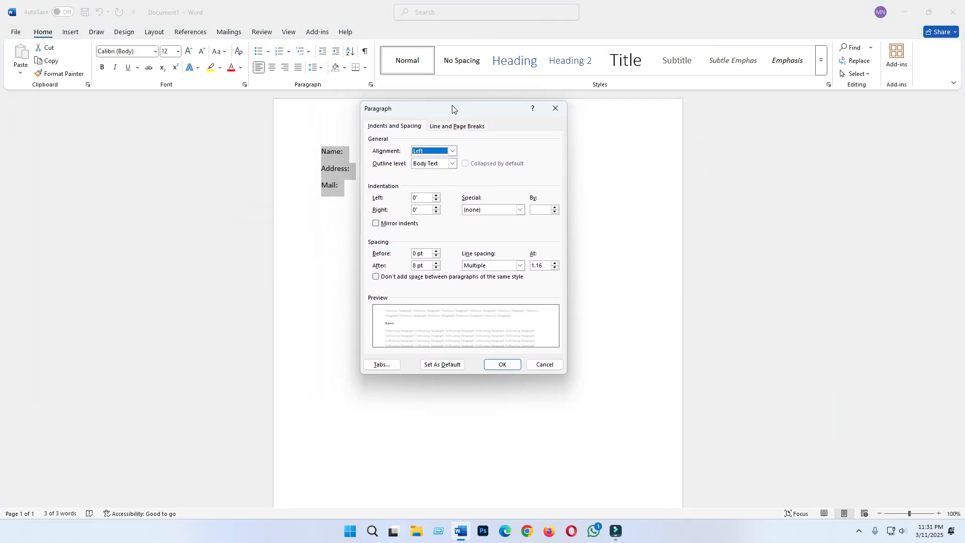
click(381, 365)
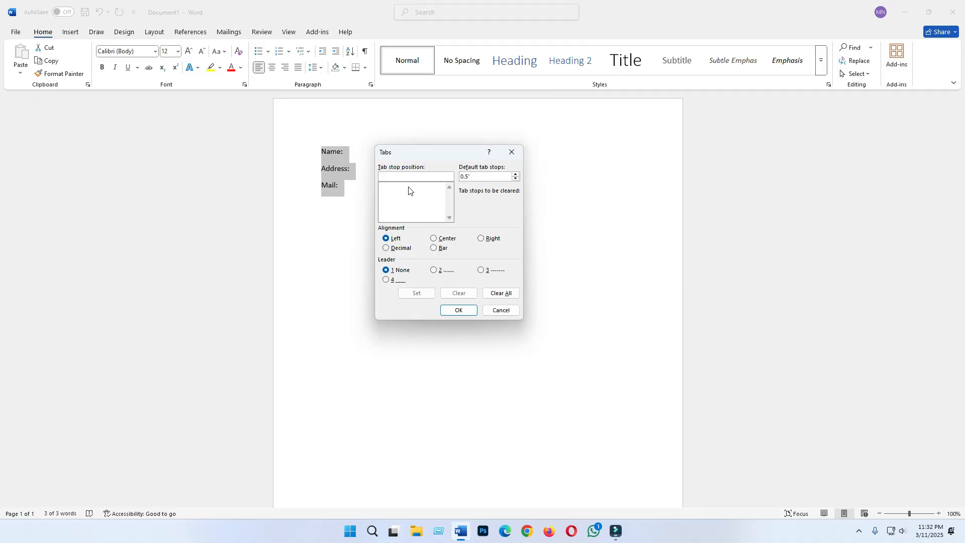
Set a left-aligned tab stop at 4" with dotted leader style 2 for the three lines
drag(430, 153, 456, 170)
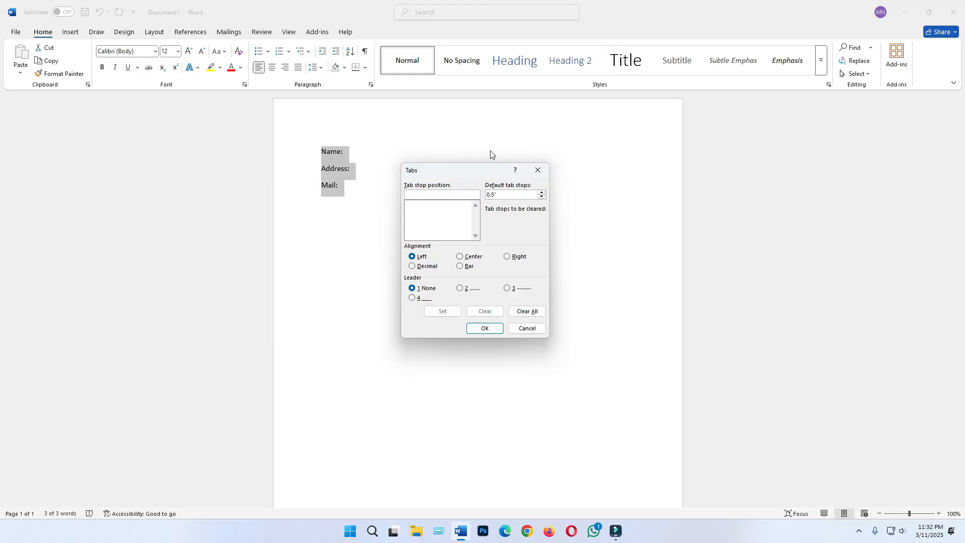
drag(435, 171, 430, 165)
text(4)
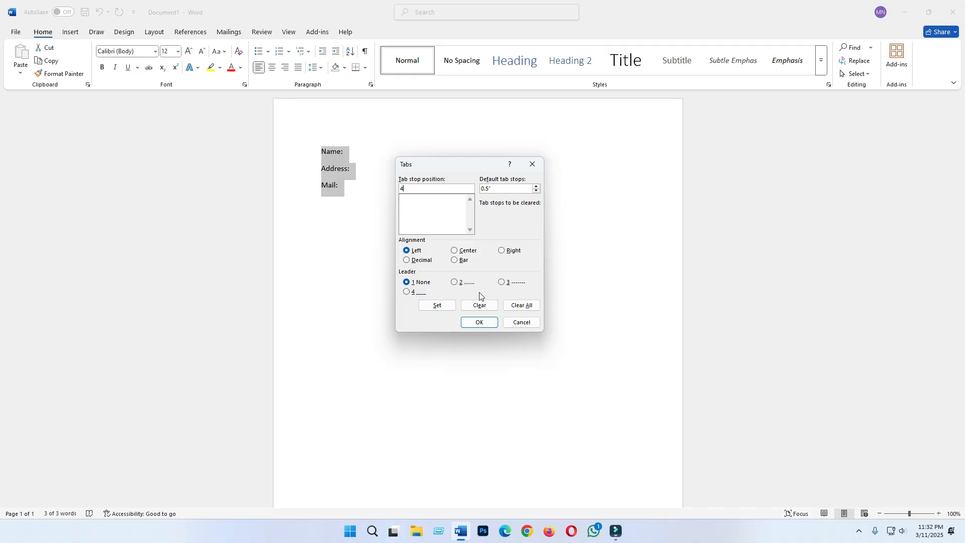
click(421, 282)
click(462, 282)
click(437, 306)
click(479, 323)
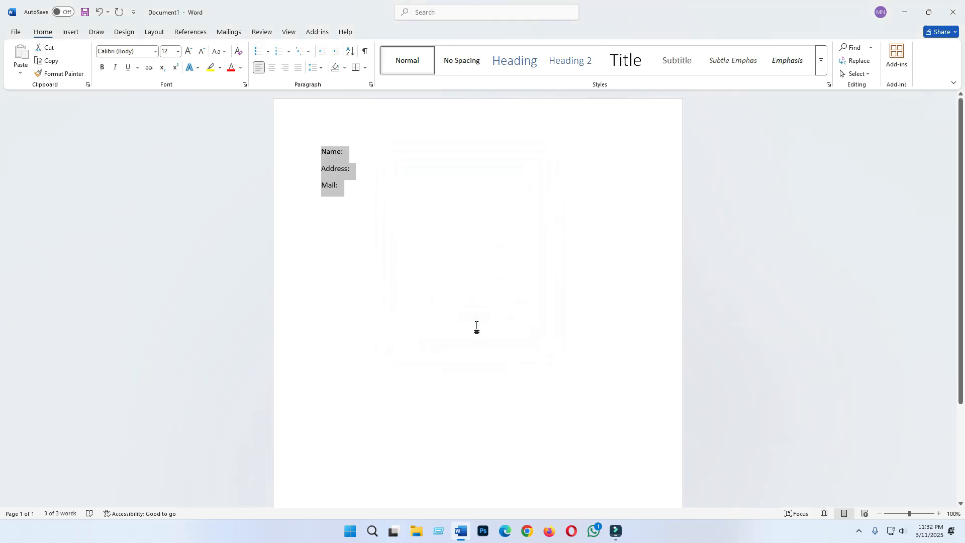
Fill the blank after "Name:" with the dotted tab leader
click(347, 151)
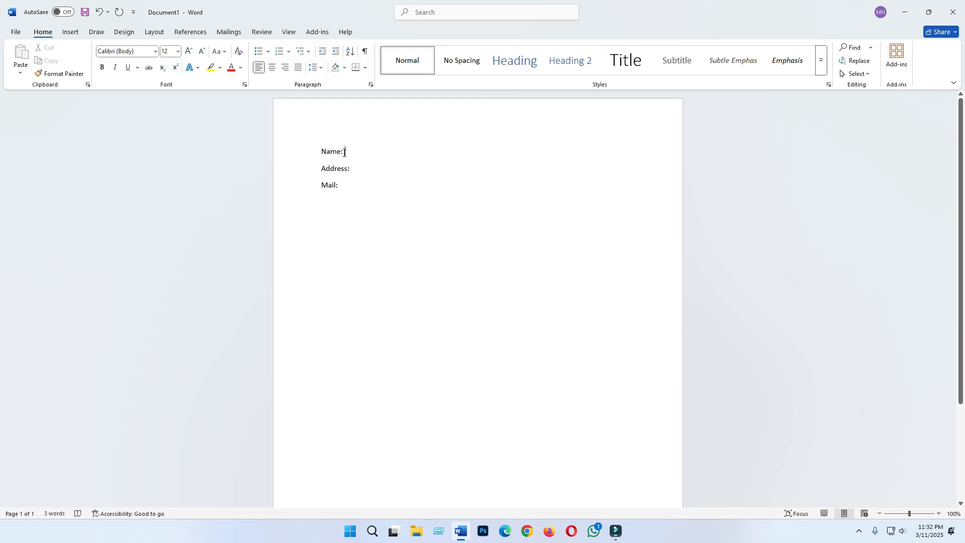
key(Tab)
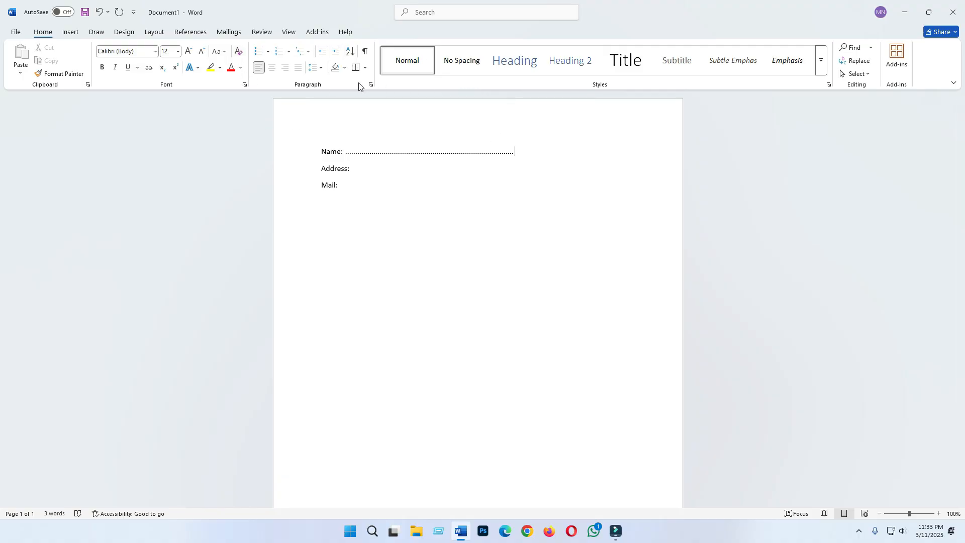
Show the ruler and test the Name line's tab stop by moving it to about 3.5" and back to 4"
click(288, 32)
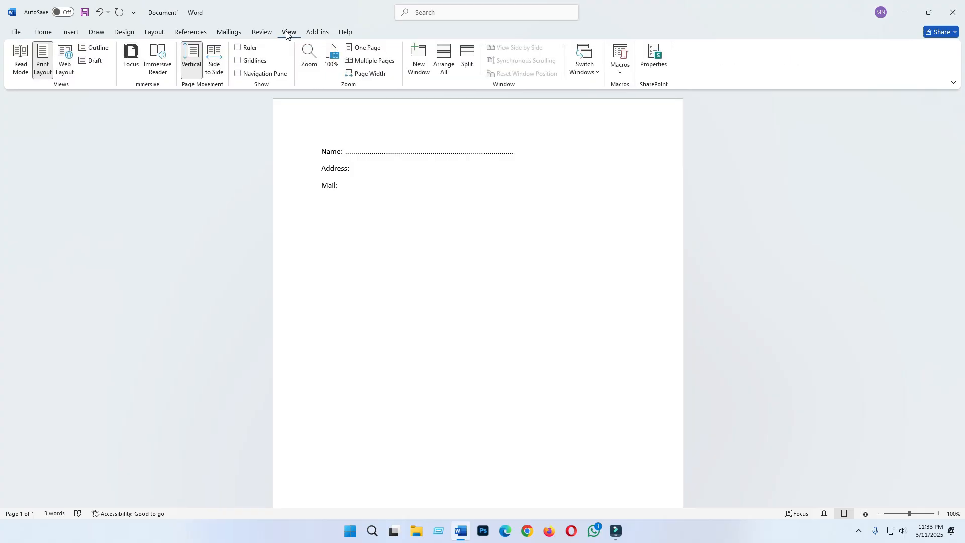
click(238, 47)
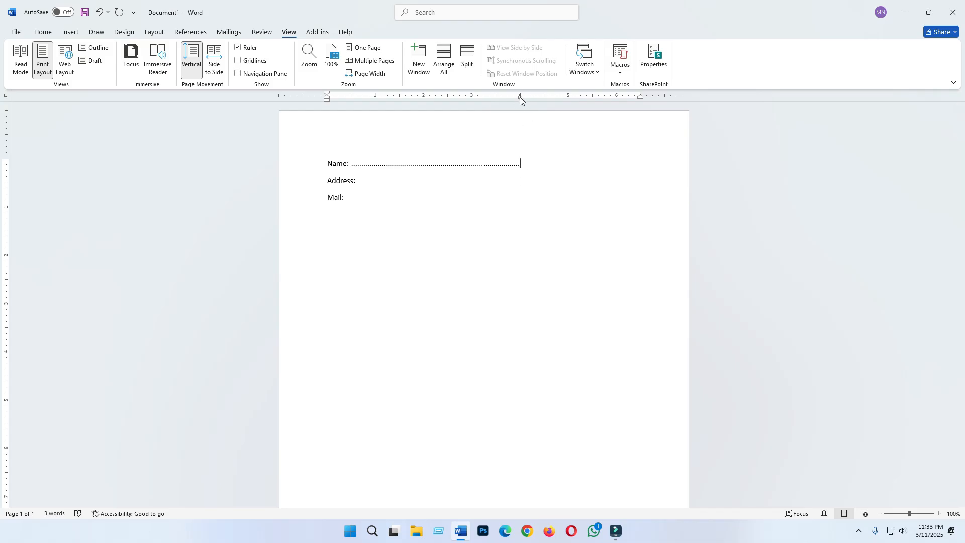
drag(520, 96, 495, 96)
drag(494, 99, 521, 100)
Fill the blanks after "Address:" and "Mail:" with dotted tab leaders ending at the 4" stop
click(371, 182)
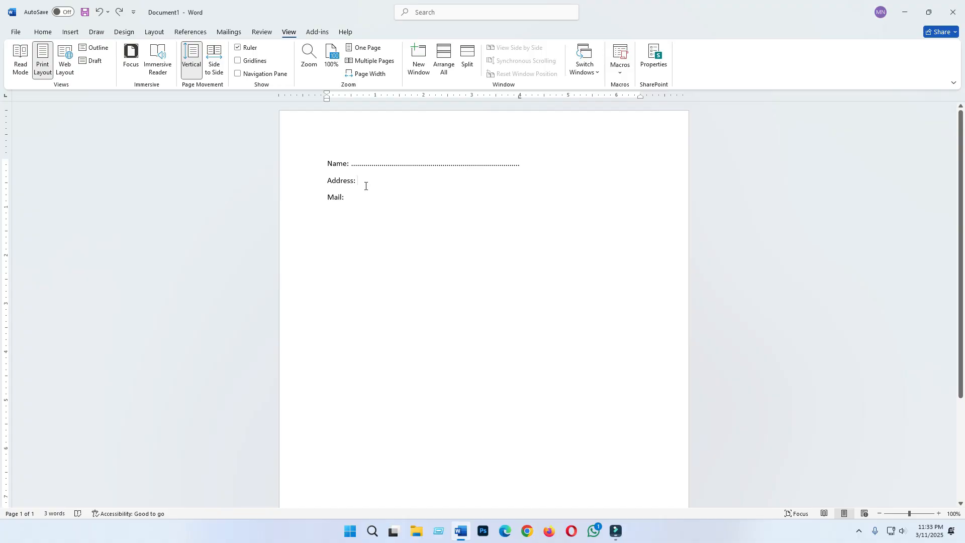
key(Tab)
key(Tab)
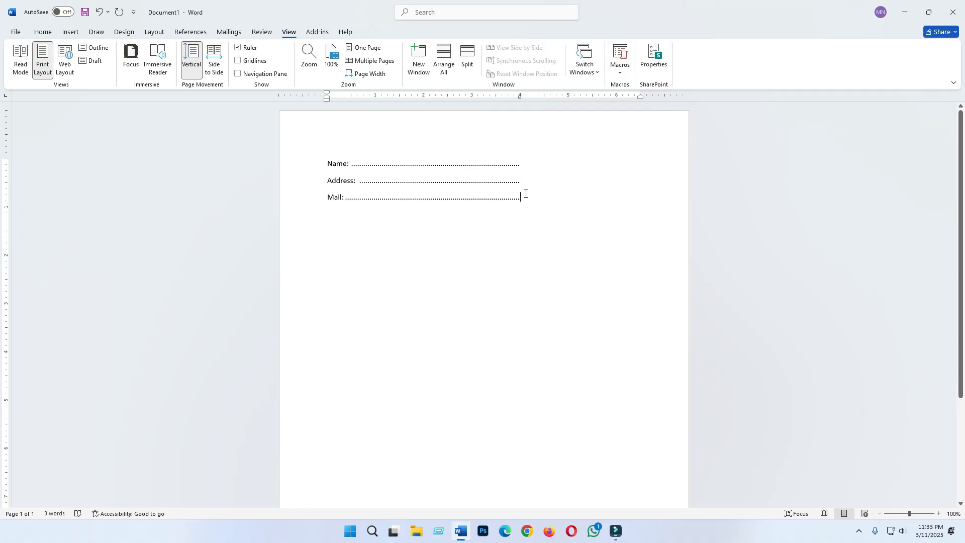
mouse_move(520, 164)
mouse_down()
mouse_move(520, 192)
mouse_move(520, 179)
mouse_up()
Add a new line labelled "ID:" below Mail and fill its blank with the dotted tab leader
click(555, 199)
key(Return)
text(ID:)
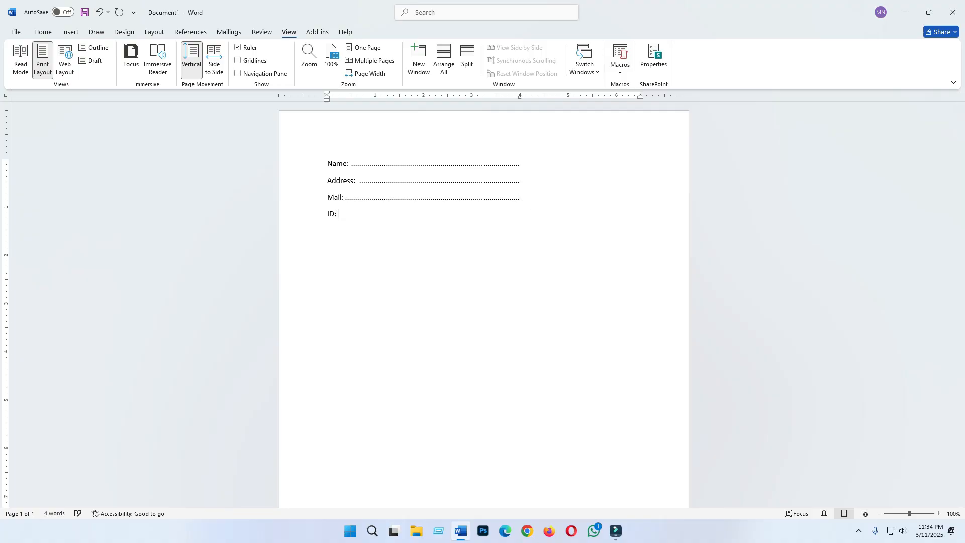
key(ctrl+v)
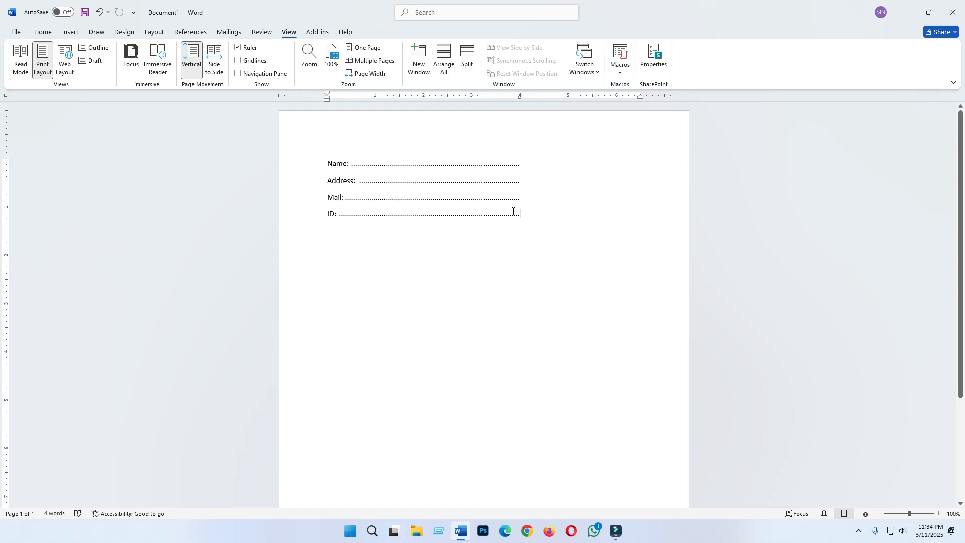
key(Return)
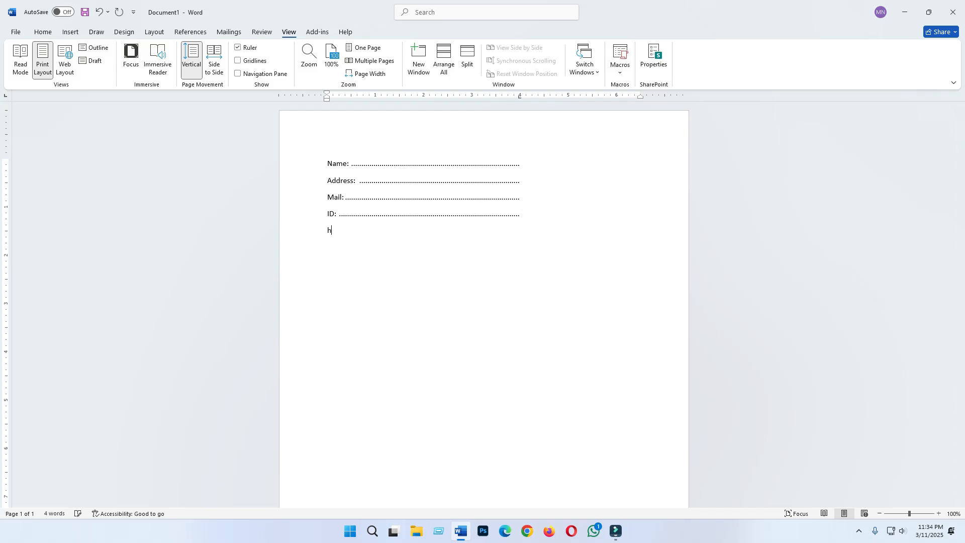
text(h)
key(ctrl+v)
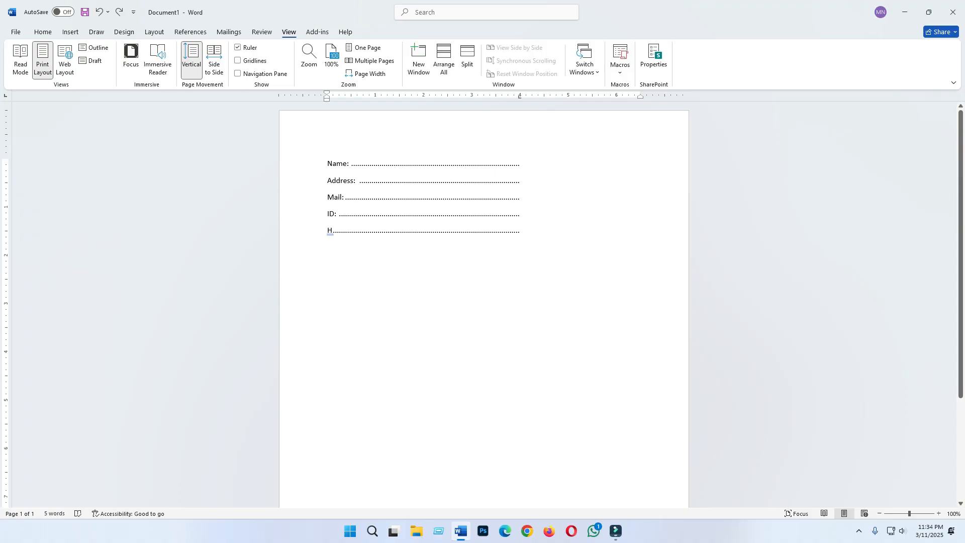
key(ctrl+z)
key(BackSpace)
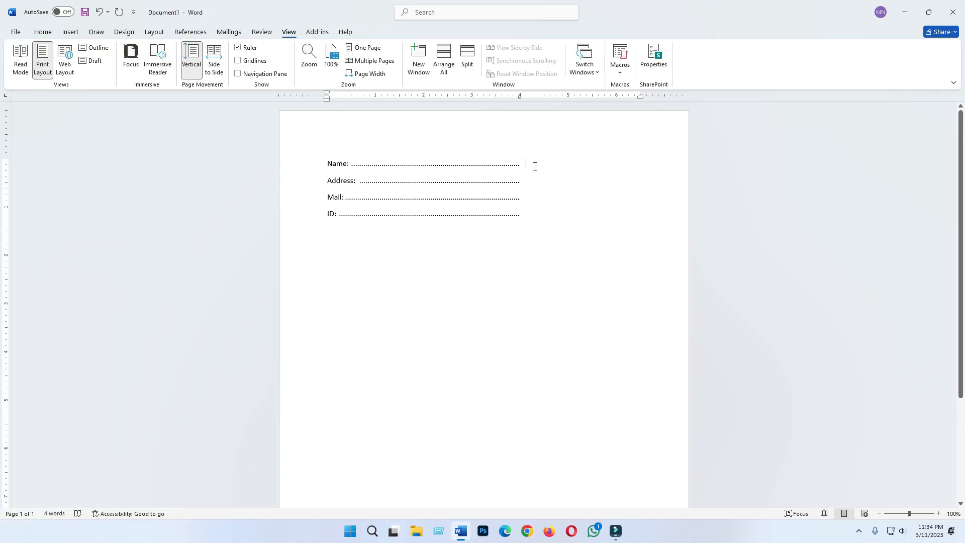
Add the label "Mobile:" after the dotted leader on the Name line
text(Mobile:)
mouse_move(568, 163)
mouse_down()
mouse_move(553, 163)
mouse_move(564, 166)
mouse_up()
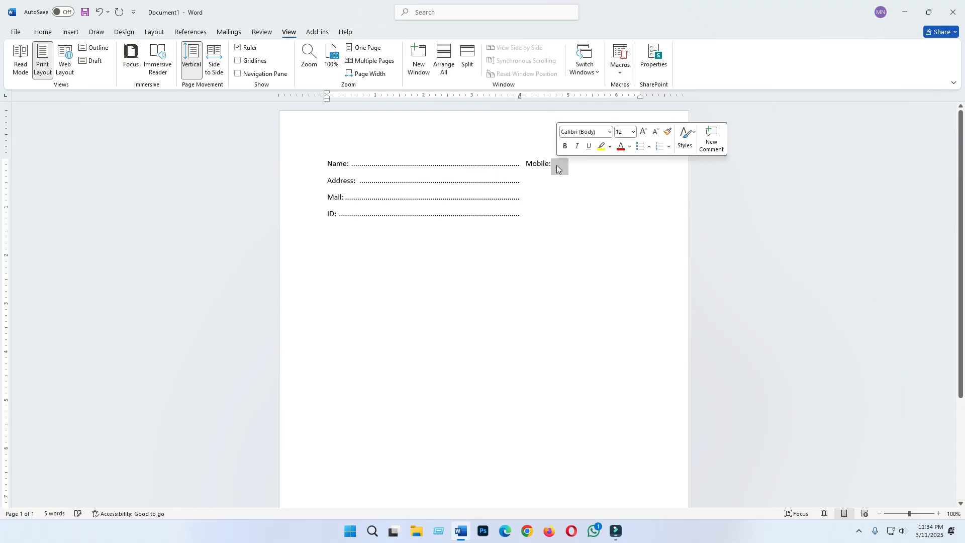
click(563, 166)
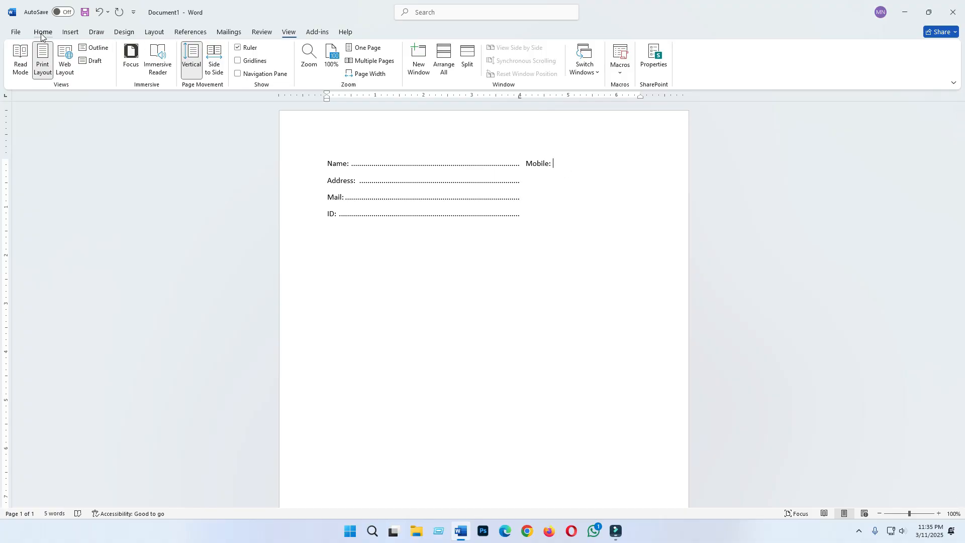
Add a 6" left tab stop with dotted leader style 2 to the Name line and fill the Mobile blank with it
click(43, 32)
click(371, 85)
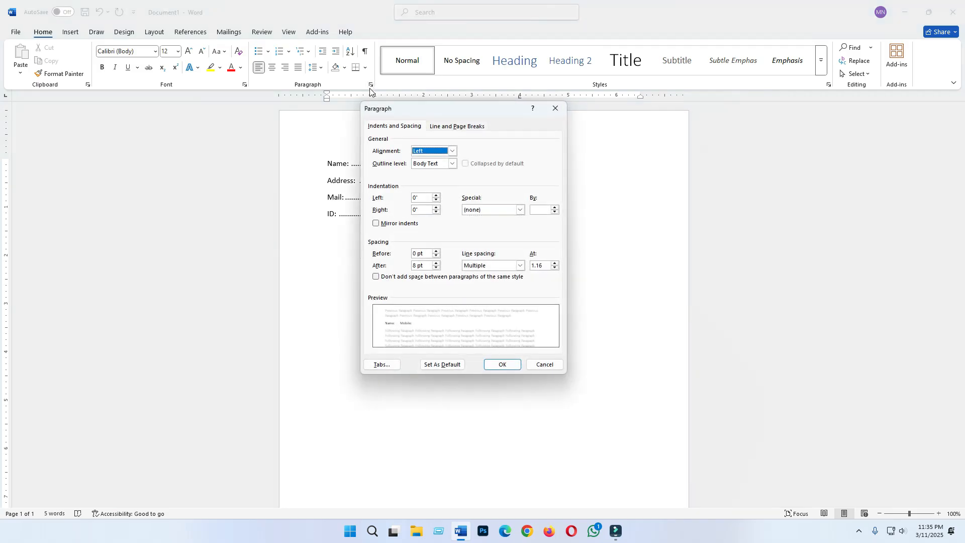
click(382, 365)
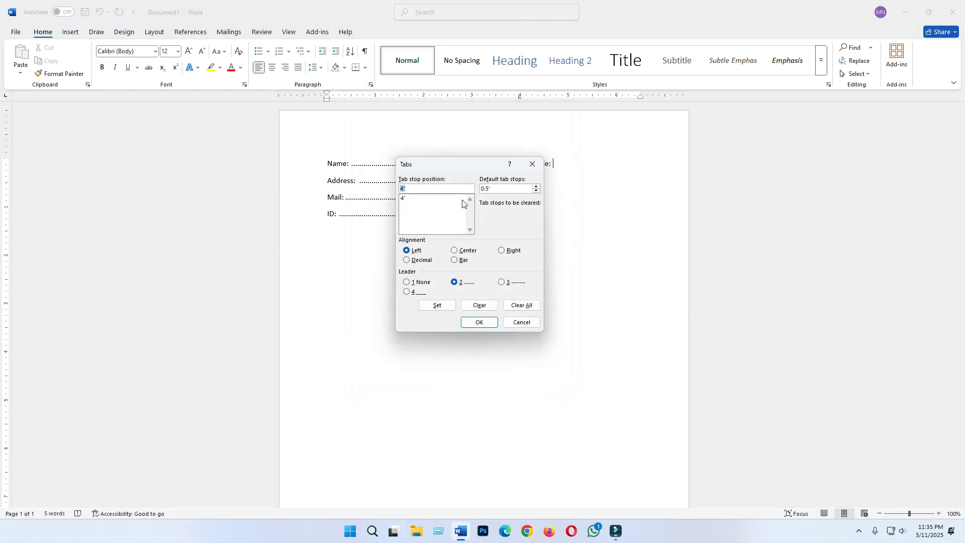
drag(461, 166, 303, 159)
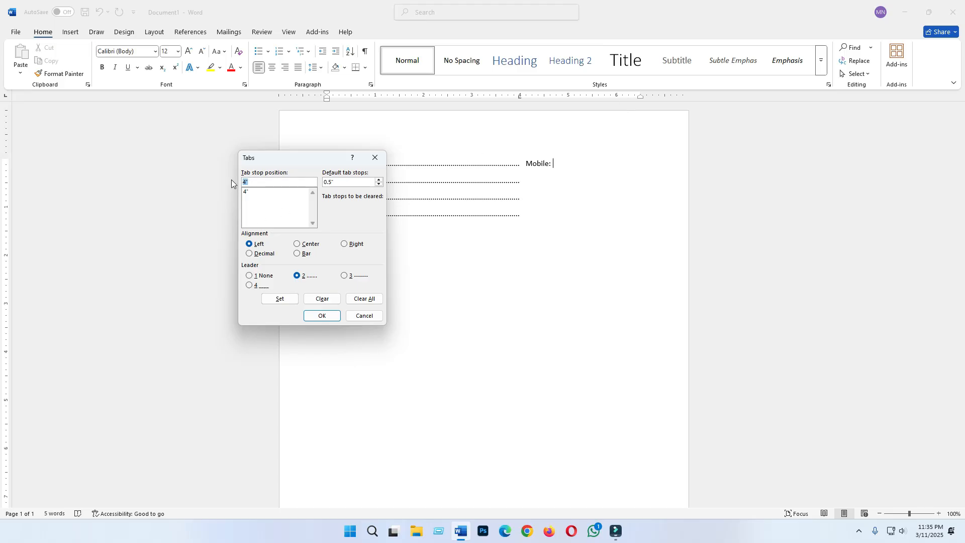
text(6)
key(alt+1)
click(306, 277)
click(280, 299)
click(320, 315)
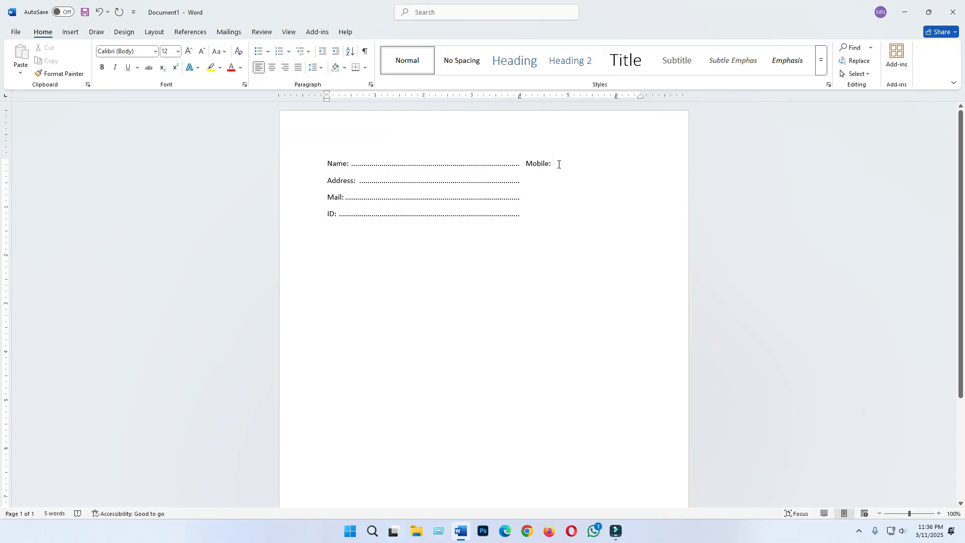
key(Tab)
Delete all the form lines and clear the remaining 4" tab stop from the empty paragraph
drag(530, 222, 305, 156)
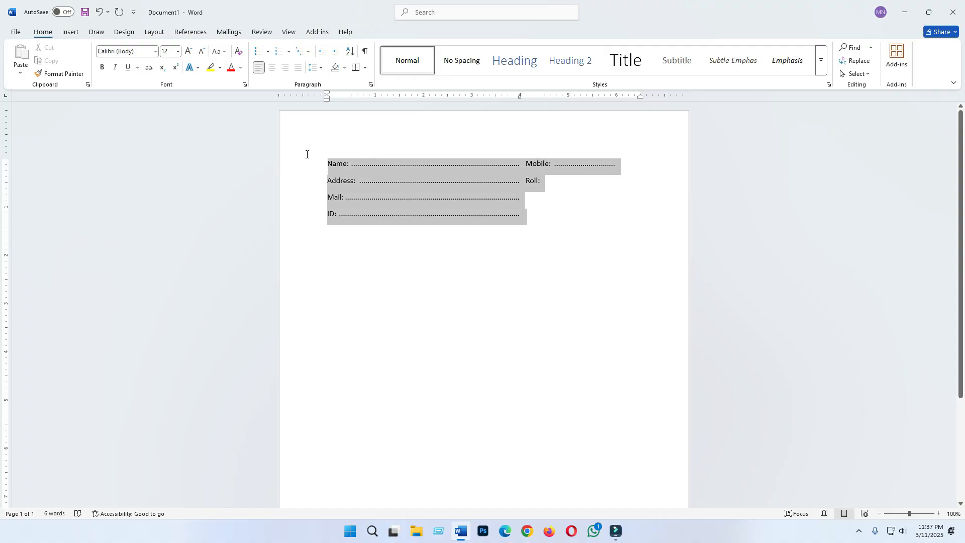
key(BackSpace)
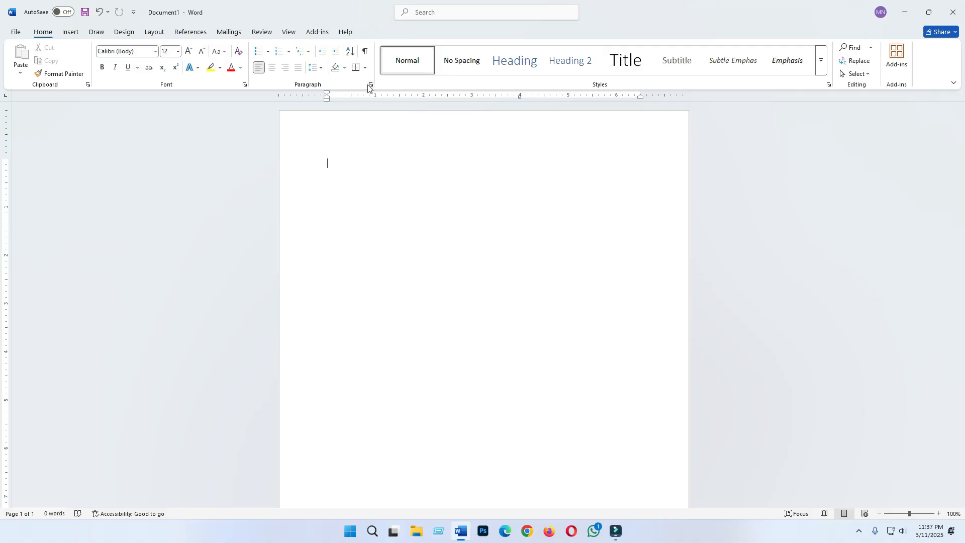
click(371, 84)
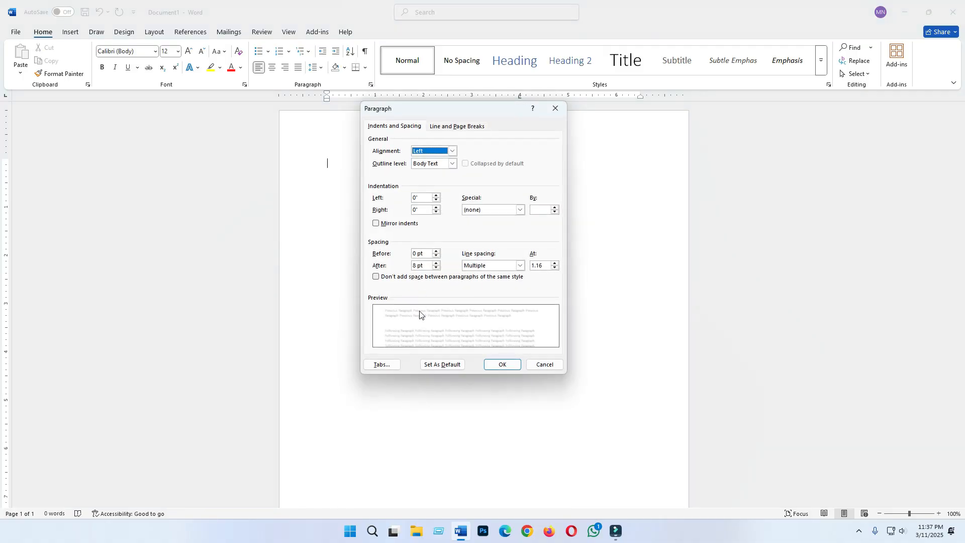
click(380, 358)
drag(325, 153, 466, 142)
click(465, 289)
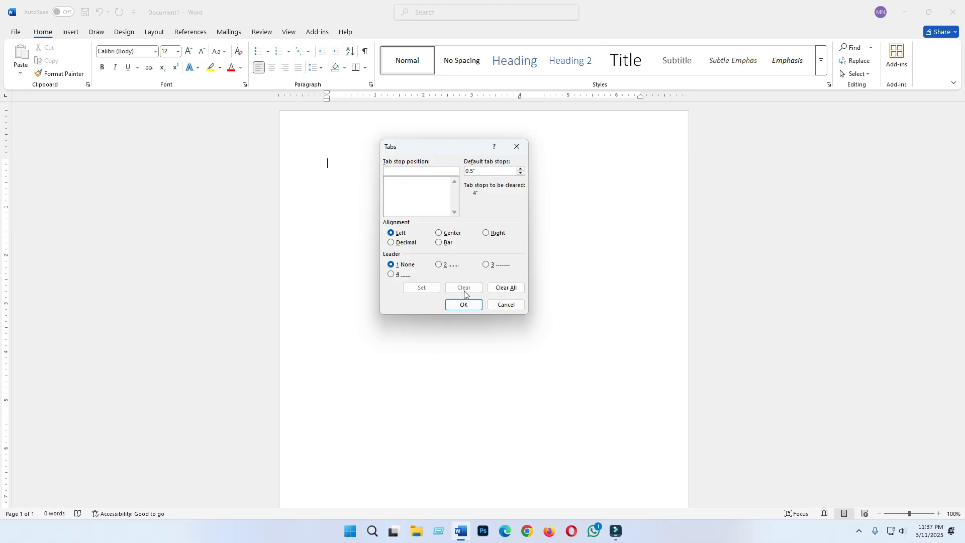
click(459, 305)
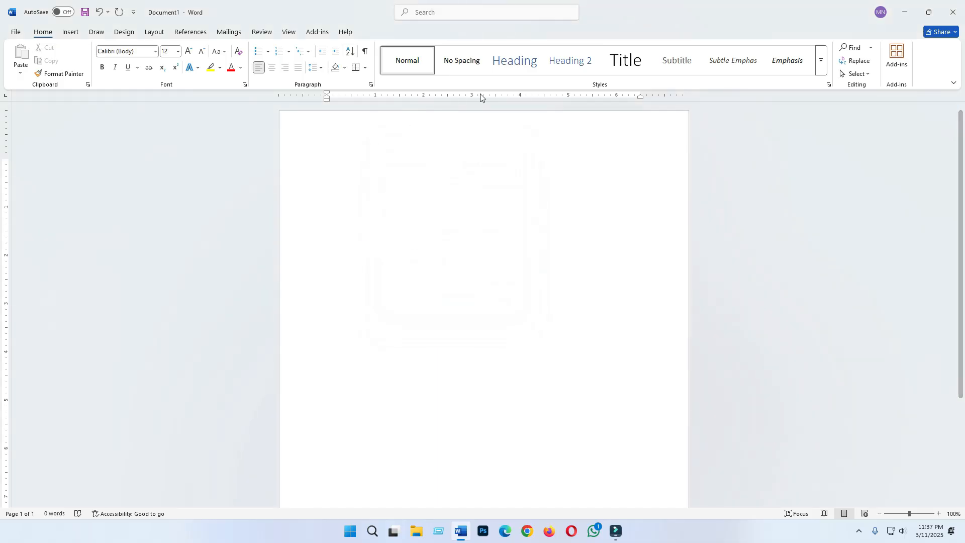
Add left tab stops at 3" and 5" to the empty paragraph
click(370, 85)
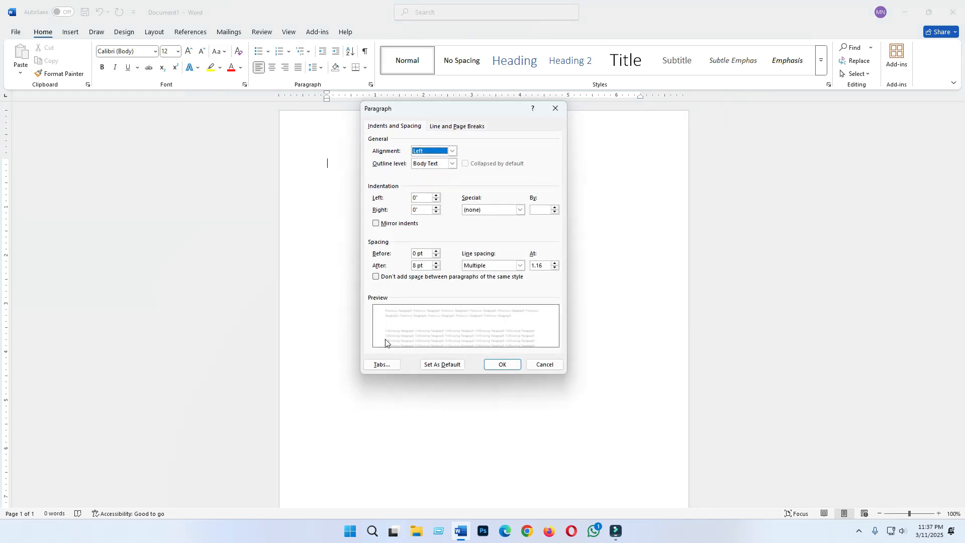
click(378, 365)
text(3)
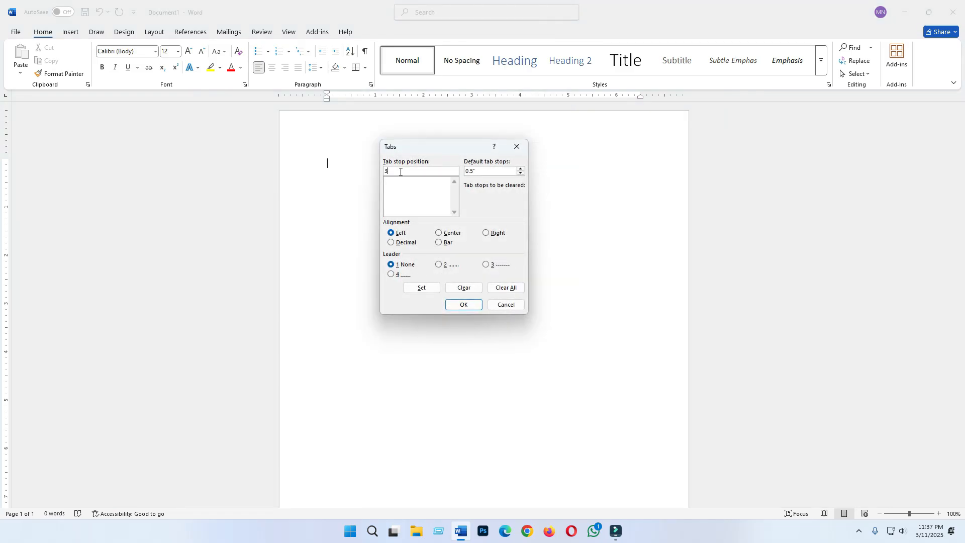
click(422, 287)
text(5)
click(424, 288)
Assign dotted leader style 2 to both the 3" and 5" tab stops and apply the tab settings
click(392, 181)
click(440, 265)
click(422, 287)
click(395, 187)
click(440, 265)
click(423, 288)
click(463, 304)
Enter "Name:" and "Address:" on one line, each followed by a dotted tab leader, and move the 5" tab stop to about 6"
text(Nam)
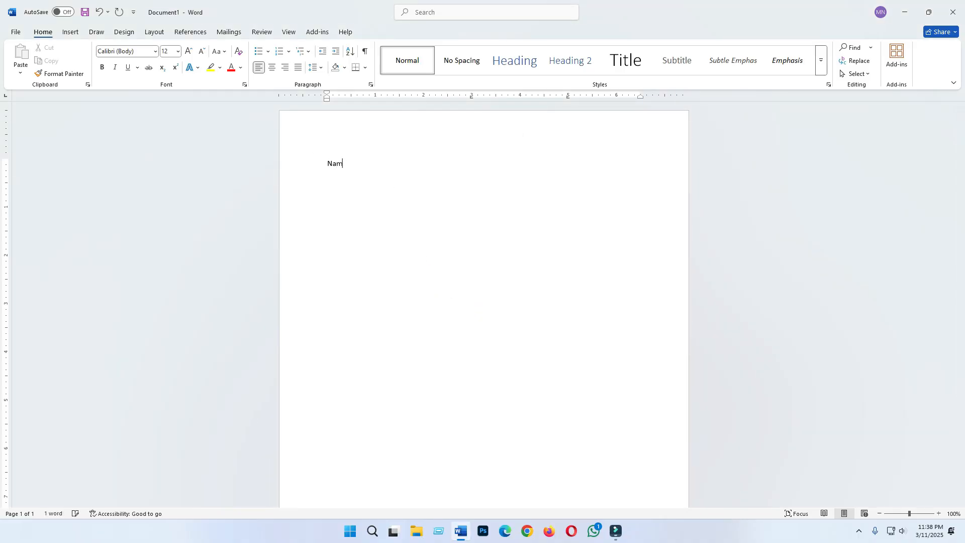
text(e:)
key(Tab)
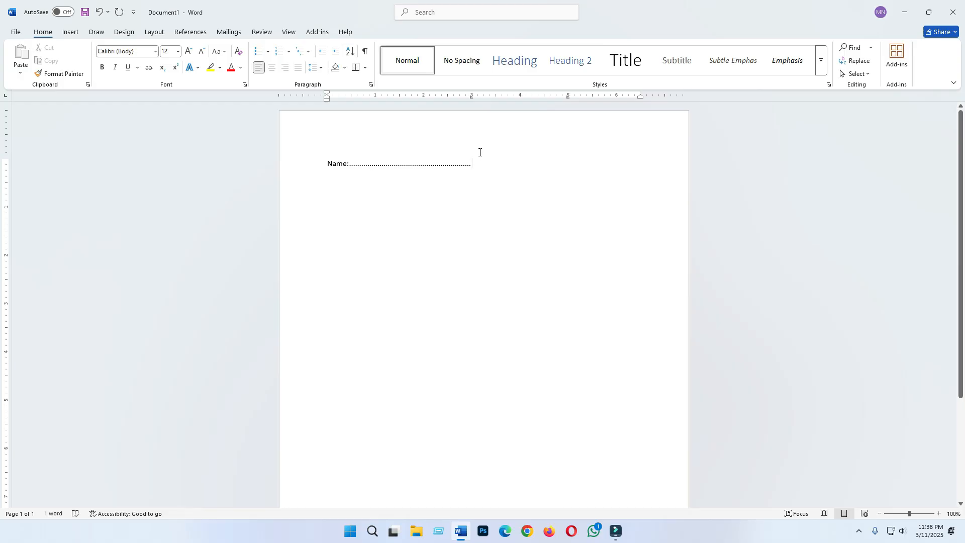
text(Address)
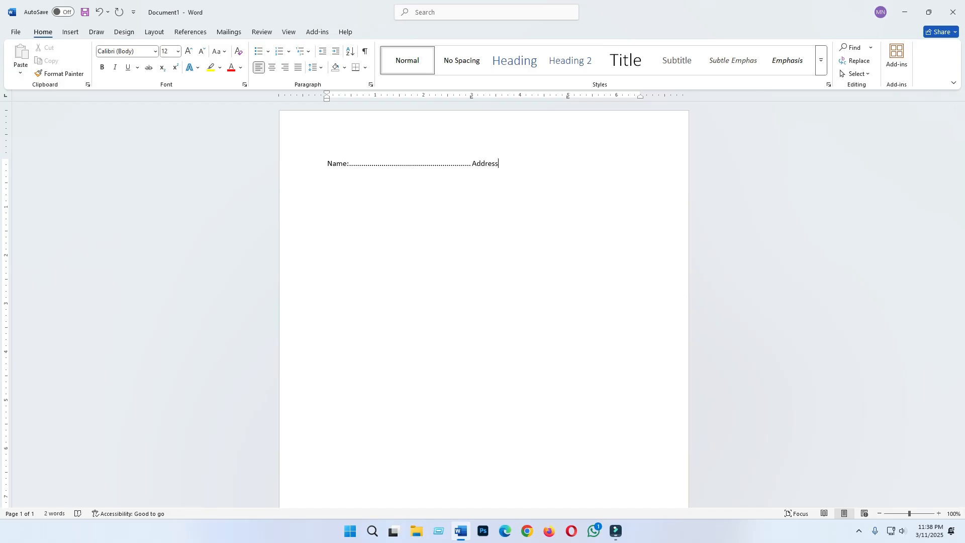
text(:)
key(Tab)
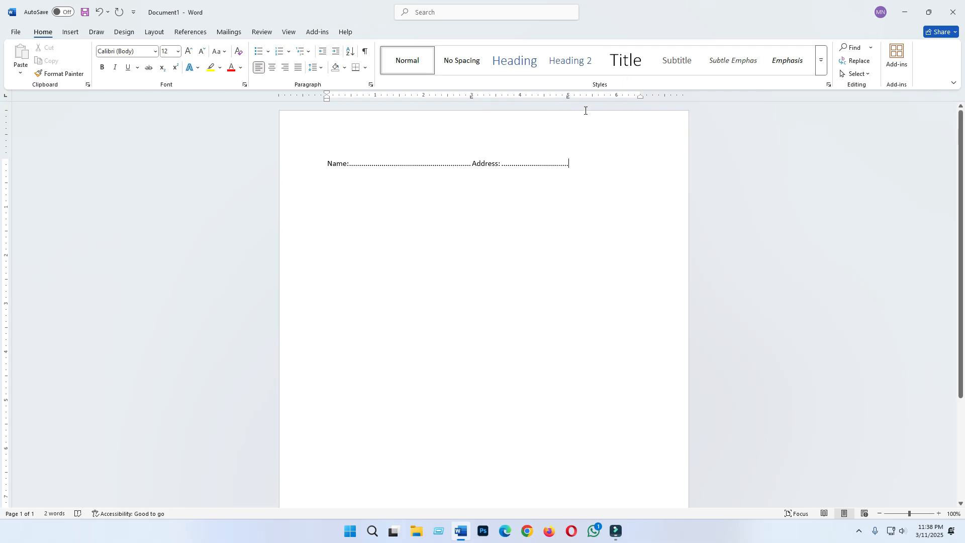
drag(568, 96, 618, 100)
Add a second line with the labels "Id:" and "Mail:", filling the blank after each with the dotted tab leader
key(Return)
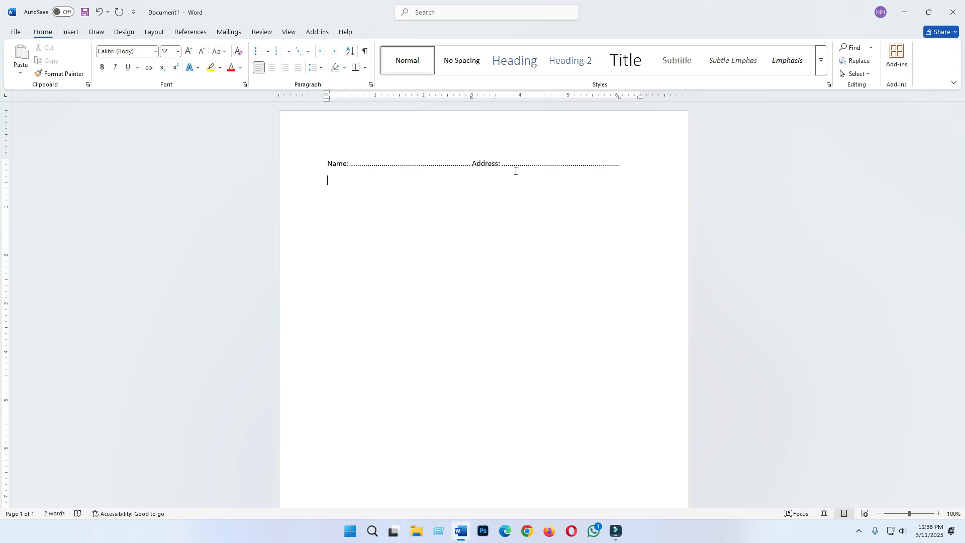
text(Id:)
key(Tab)
text(Ma)
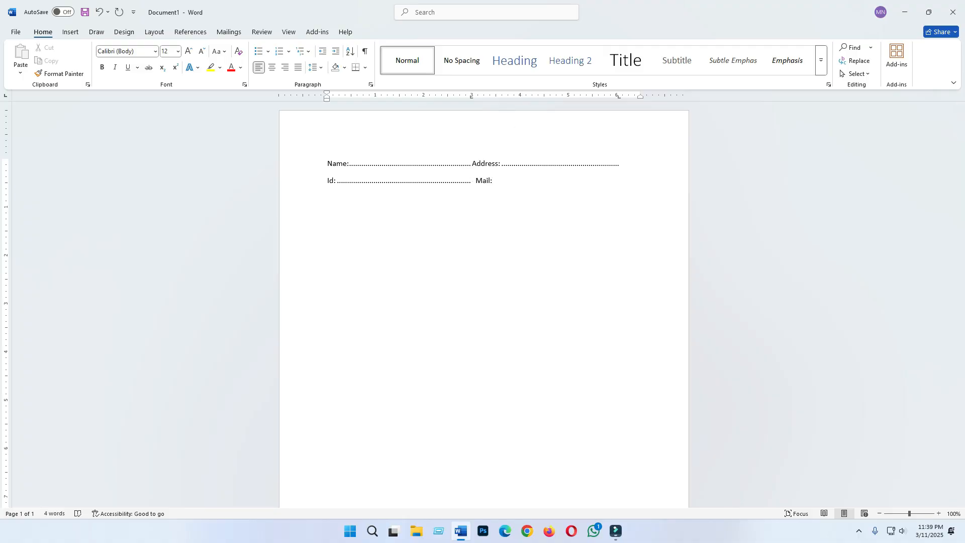
text(il:)
key(Tab)
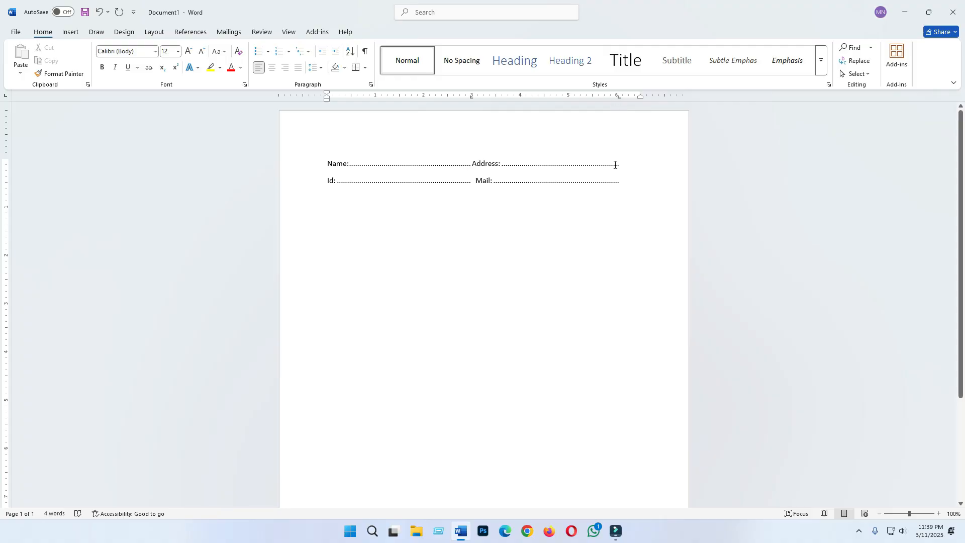